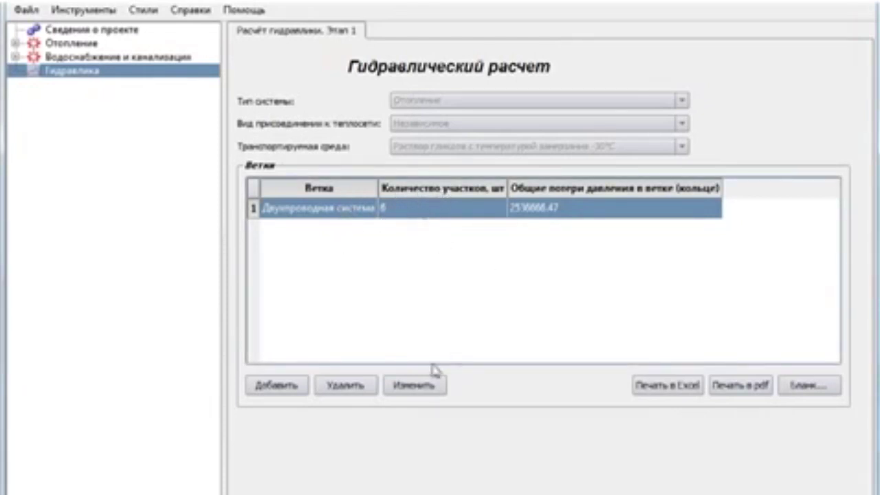
Open the branch "Двухпроводная система" for editing and open its section "1 этаж обратка".
click(424, 387)
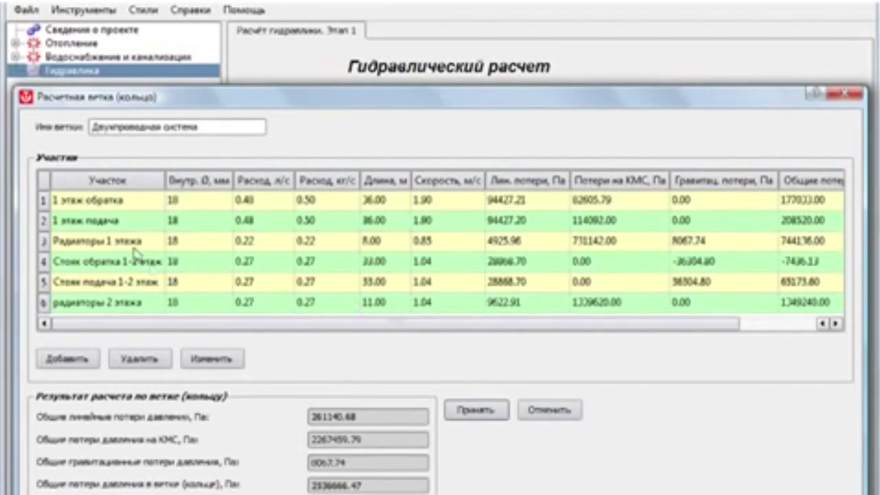
click(206, 207)
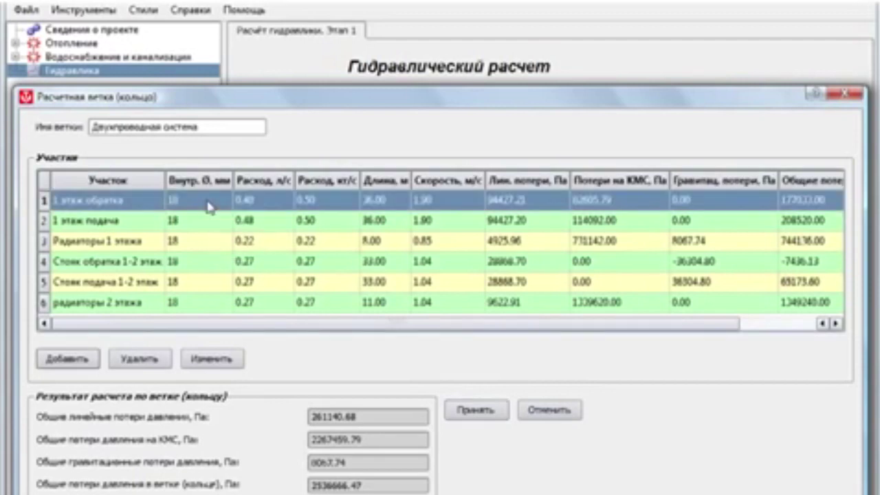
click(226, 359)
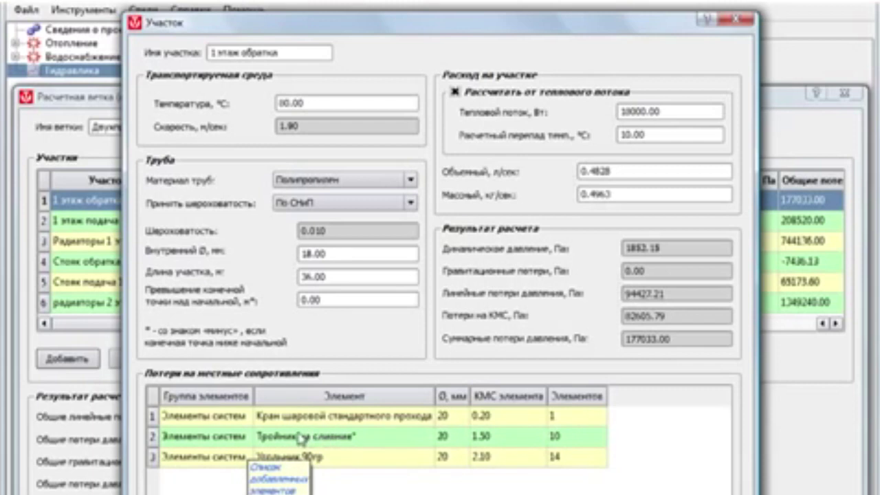
Select "Тройник на слияние*" as the system element for the section's tee resistance, then accept the element and the section.
click(403, 442)
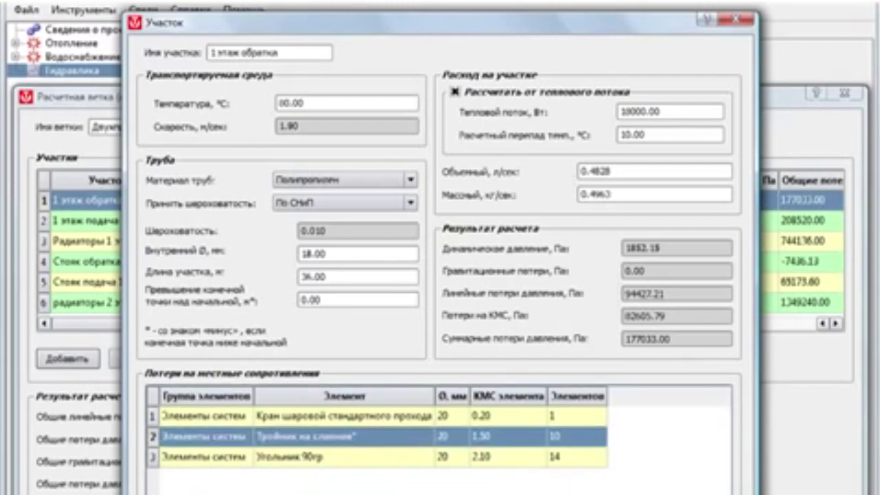
double_click(403, 440)
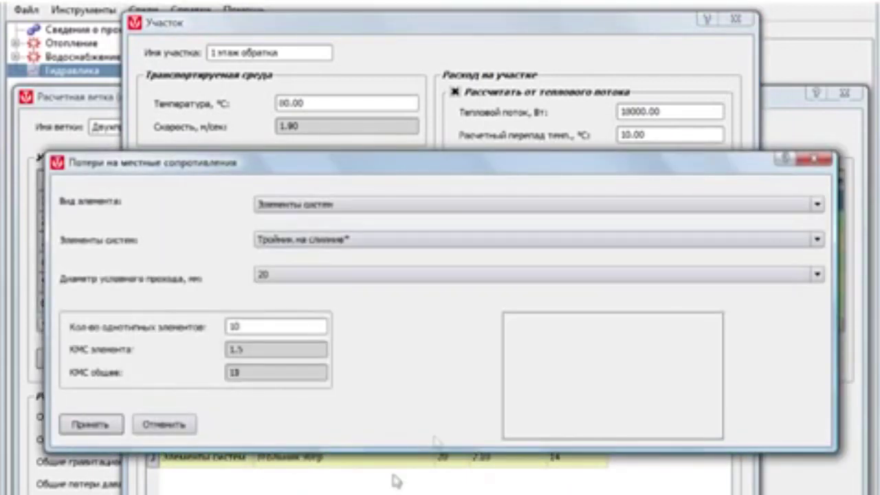
click(819, 241)
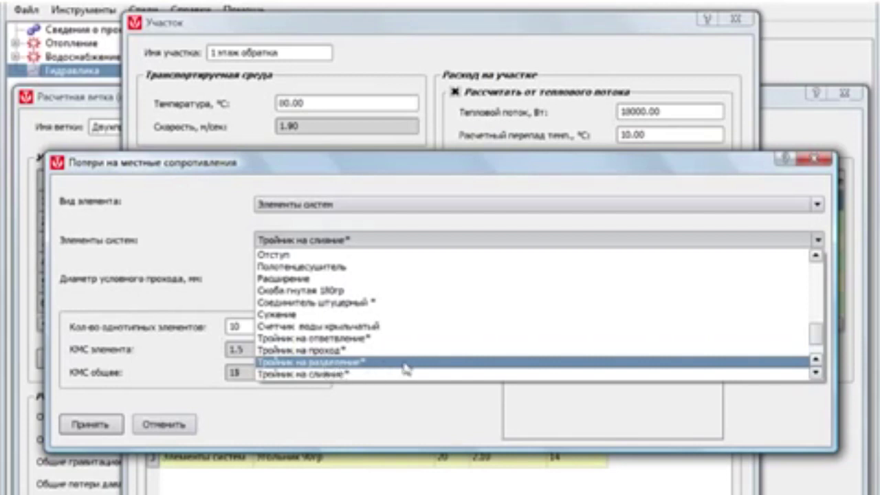
click(341, 374)
key(Return)
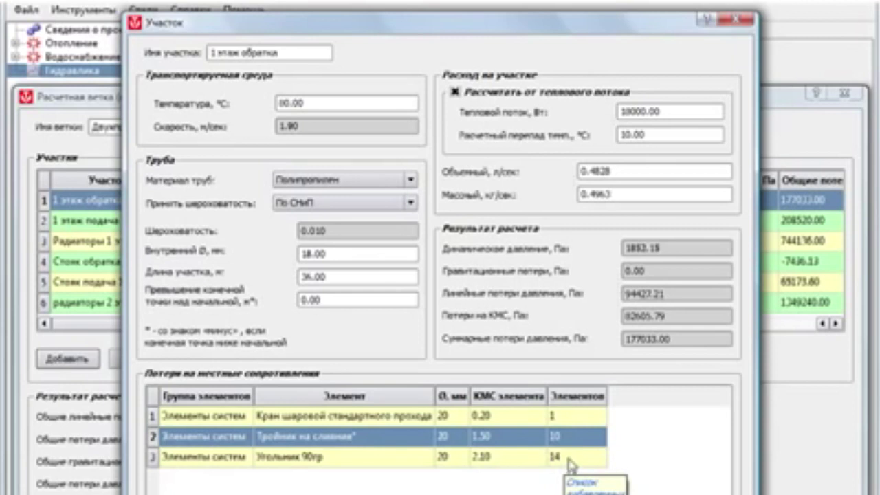
key(Return)
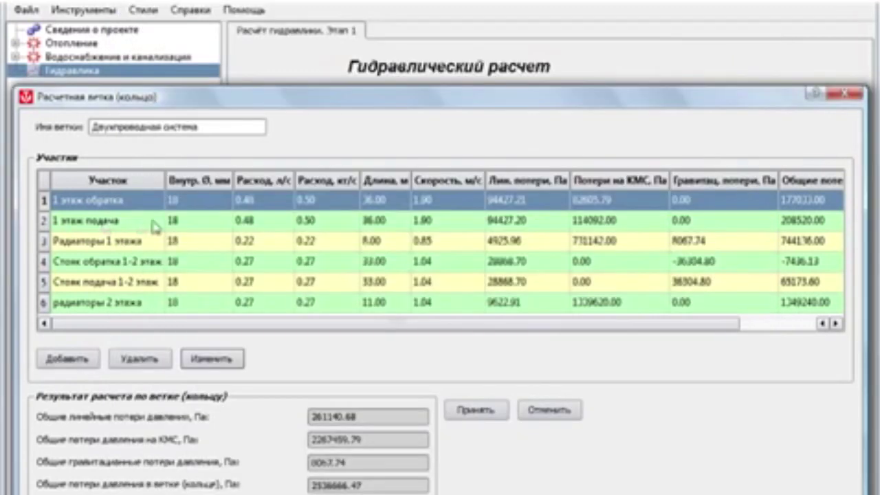
Review the parameters and local resistances of section "1 этаж подача" and accept the section.
click(265, 222)
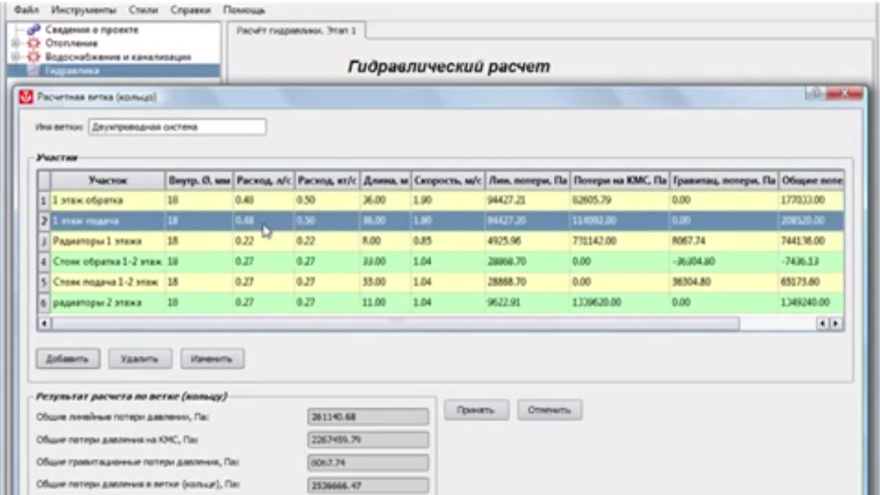
double_click(266, 228)
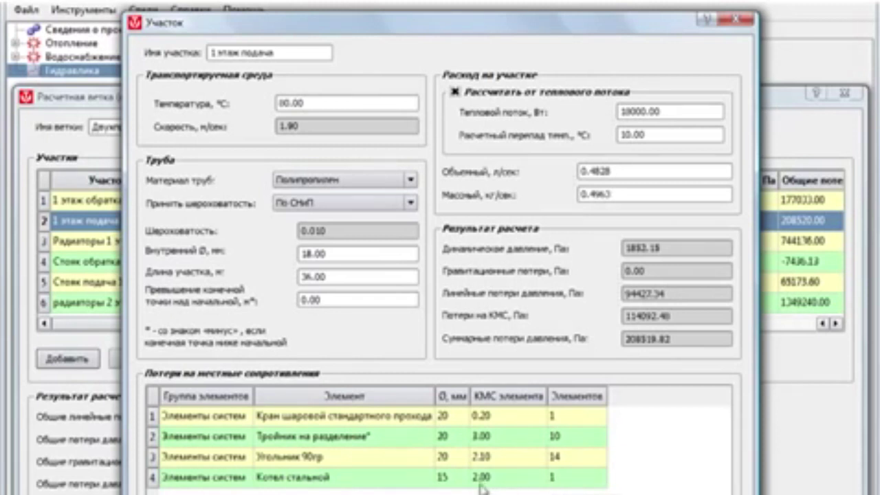
key(Return)
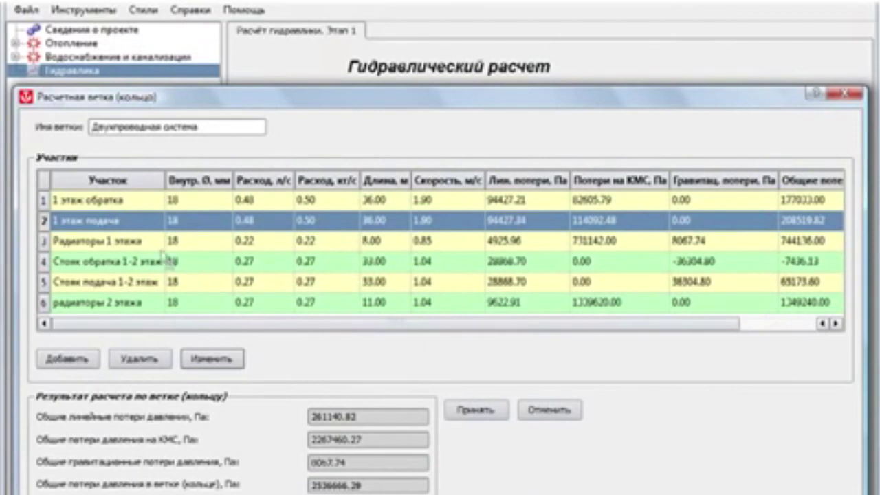
Open section "Радиаторы 1 этажа" and its local resistance entry for aluminium radiators for editing.
click(283, 242)
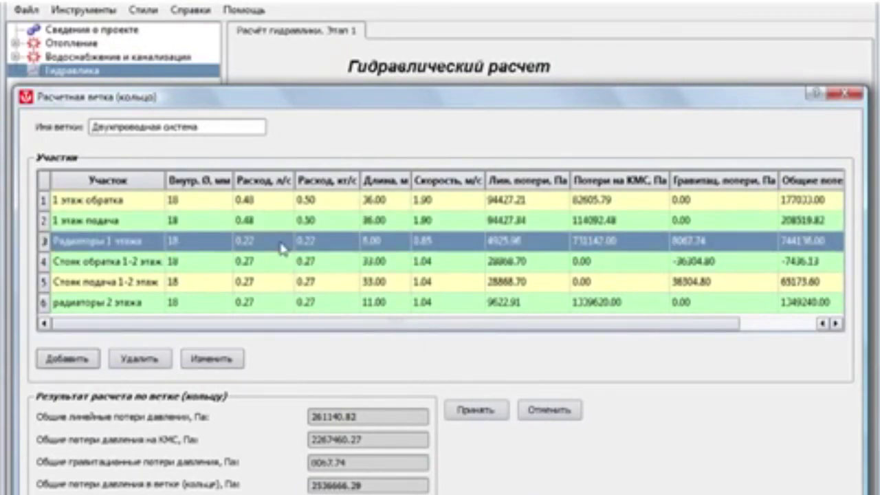
click(201, 359)
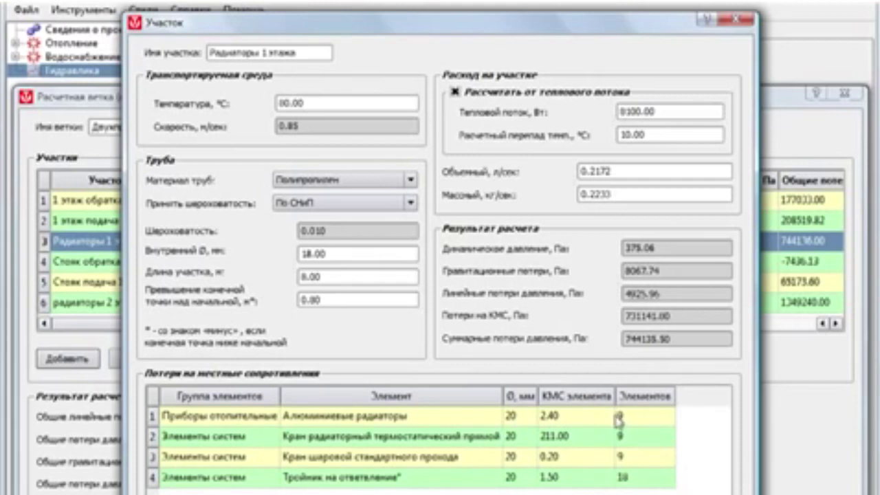
click(533, 422)
double_click(533, 422)
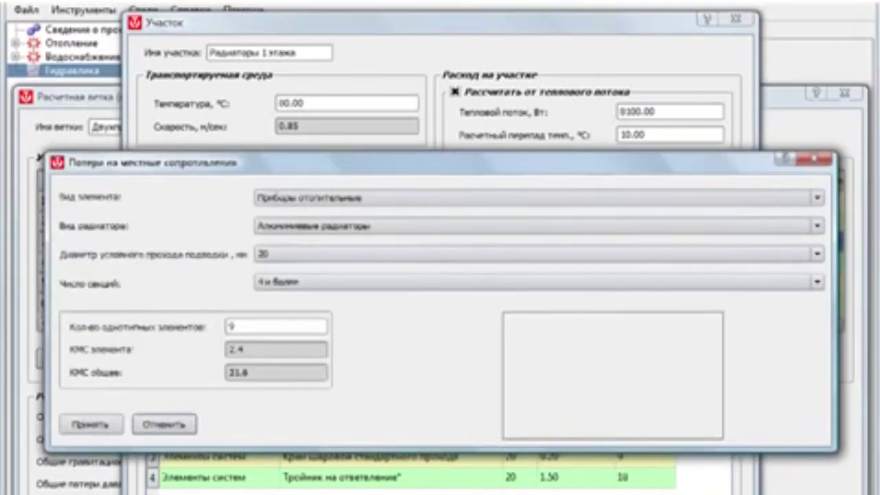
Set the radiators to "Алюминиевые радиаторы", connection diameter 20 mm and "4 и более" sections, then accept the entry and the section.
click(818, 226)
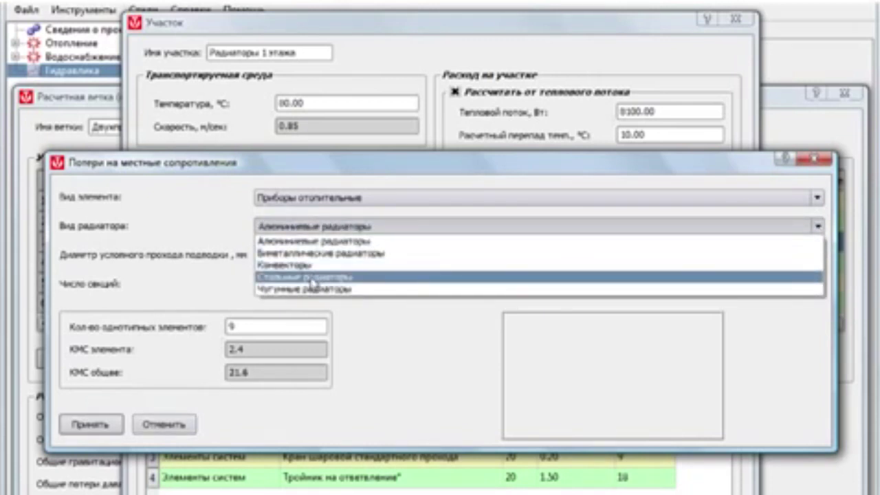
click(410, 244)
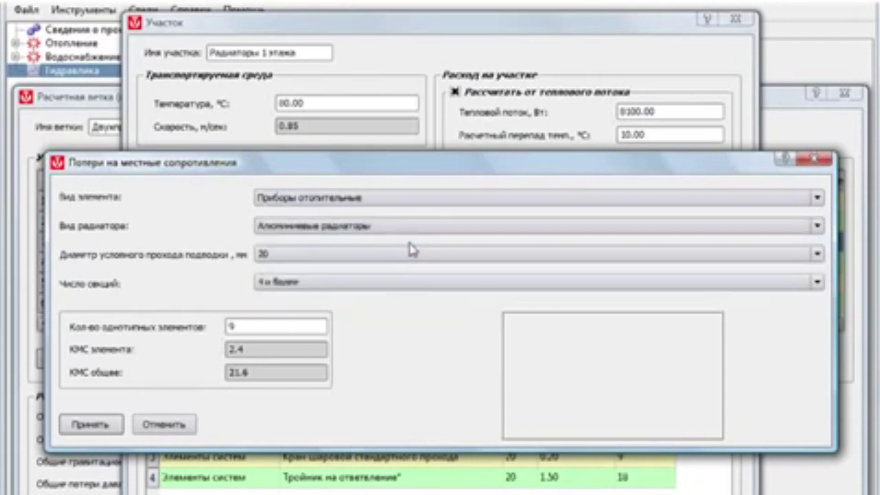
click(818, 255)
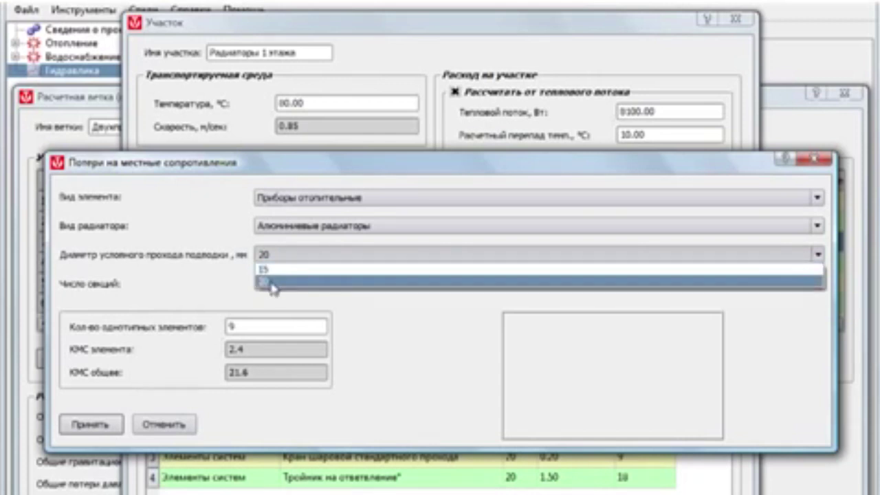
click(273, 284)
click(817, 282)
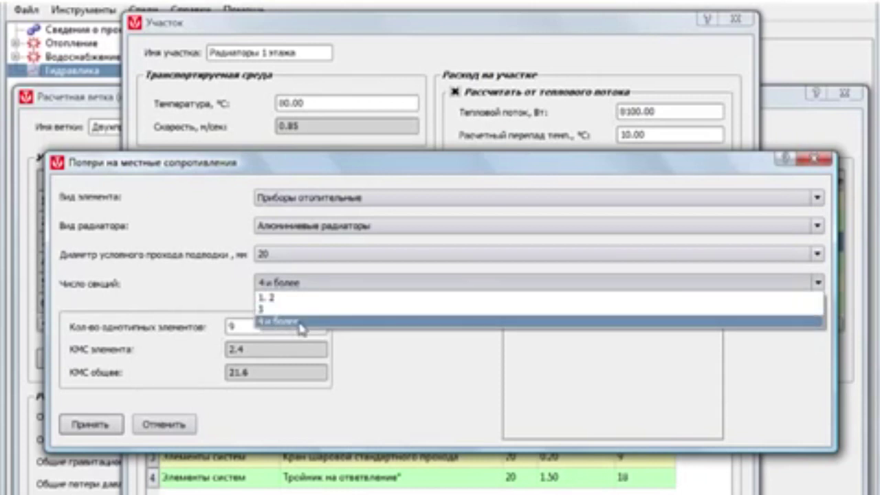
click(494, 329)
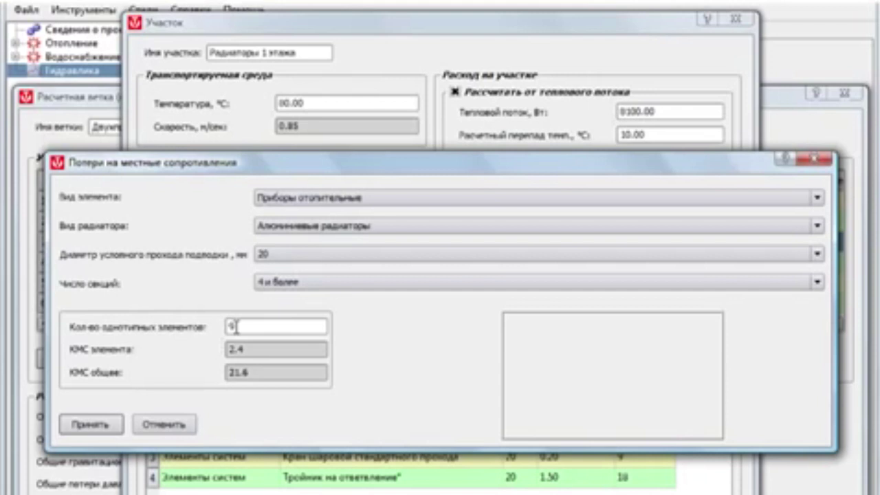
click(88, 423)
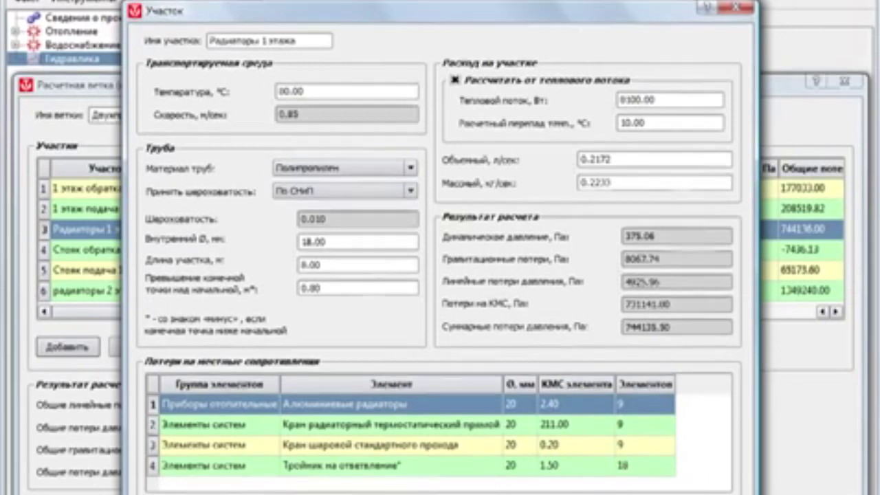
key(Return)
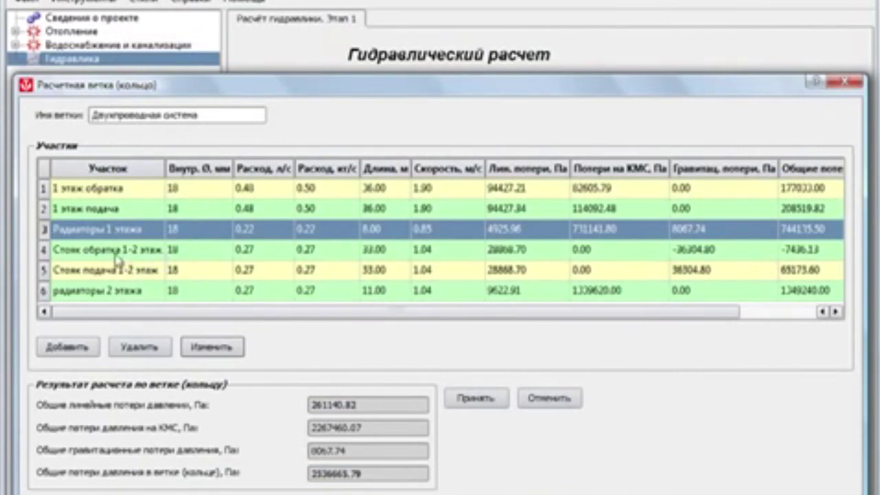
Review the parameters of the return riser section "Стояк обратка 1-2 этаж" and accept the section.
click(269, 256)
click(222, 347)
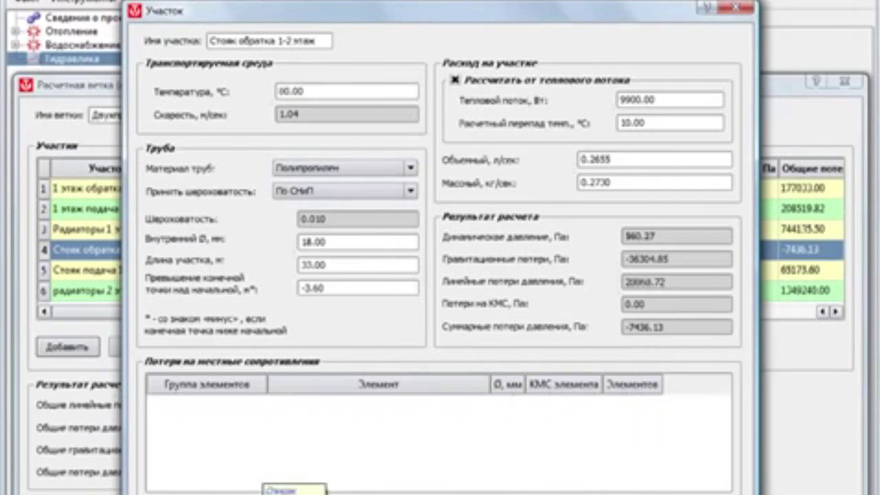
key(Return)
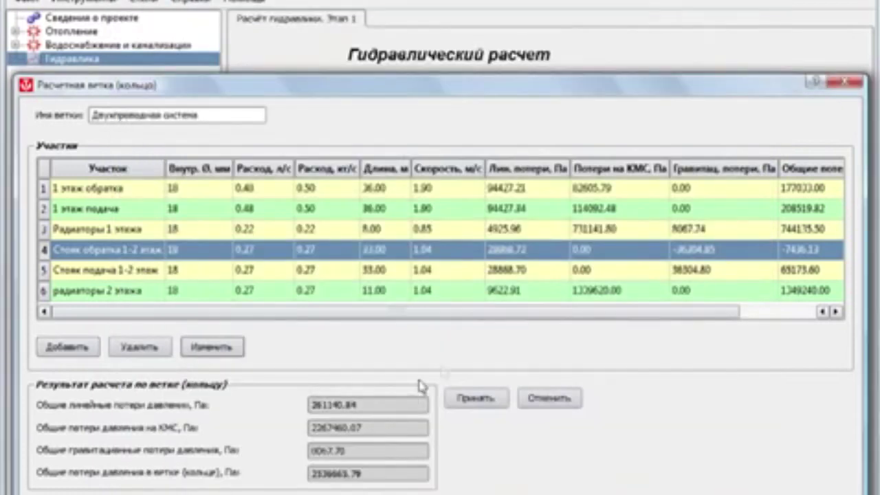
Review the parameters and calculation results of the supply riser section "Стояк подача 1-2 этаж" and accept the section.
click(220, 275)
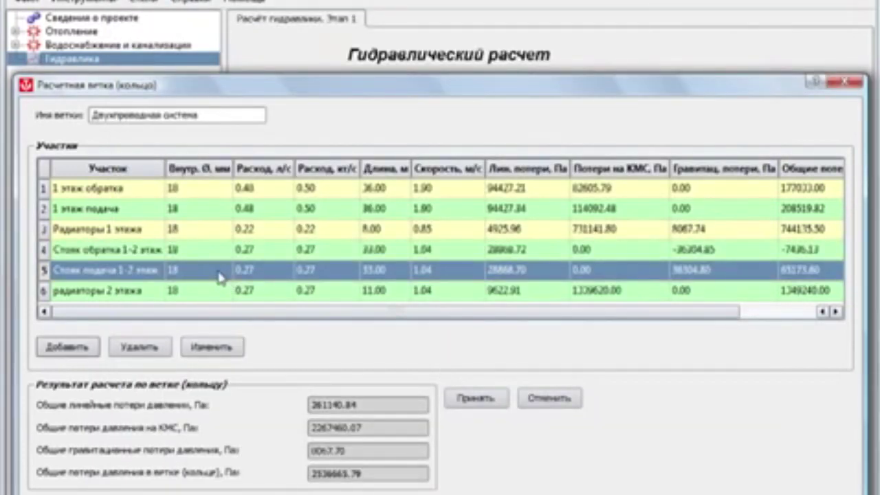
click(218, 348)
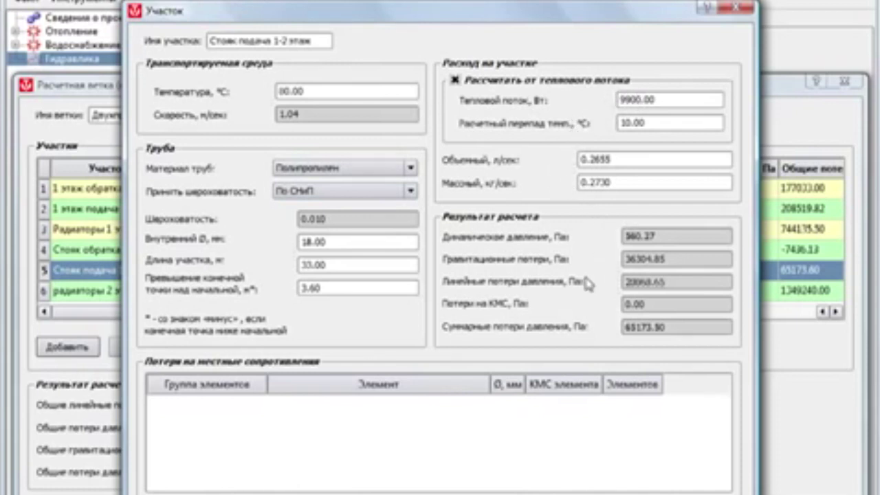
right_click(615, 420)
key(Return)
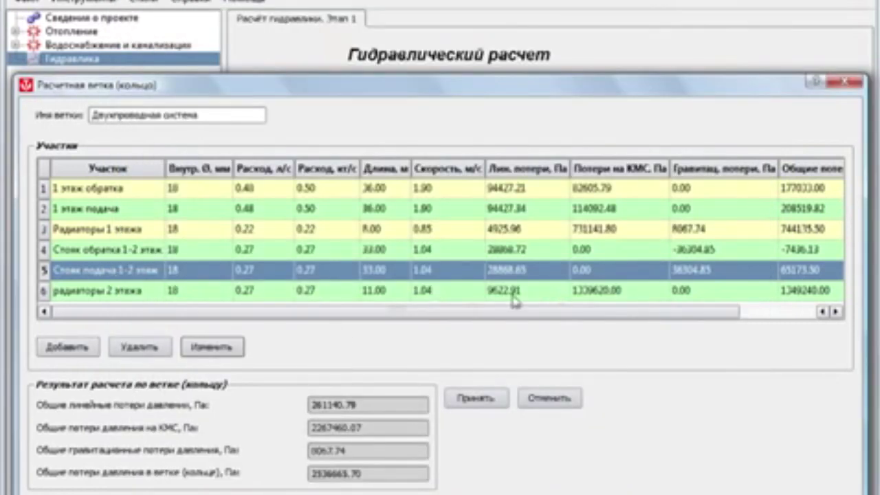
Review section "радиаторы 2 этажа" with its full list of local resistances, then accept the section and the whole branch.
click(324, 294)
click(221, 348)
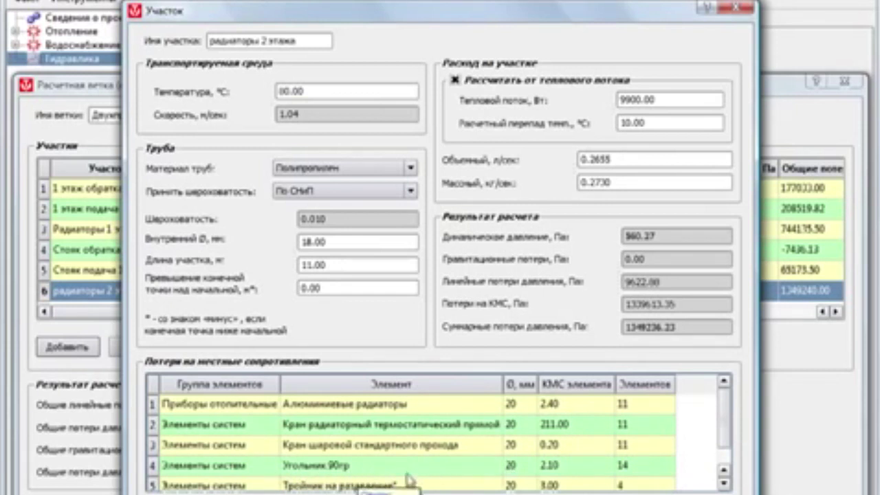
drag(725, 424, 727, 443)
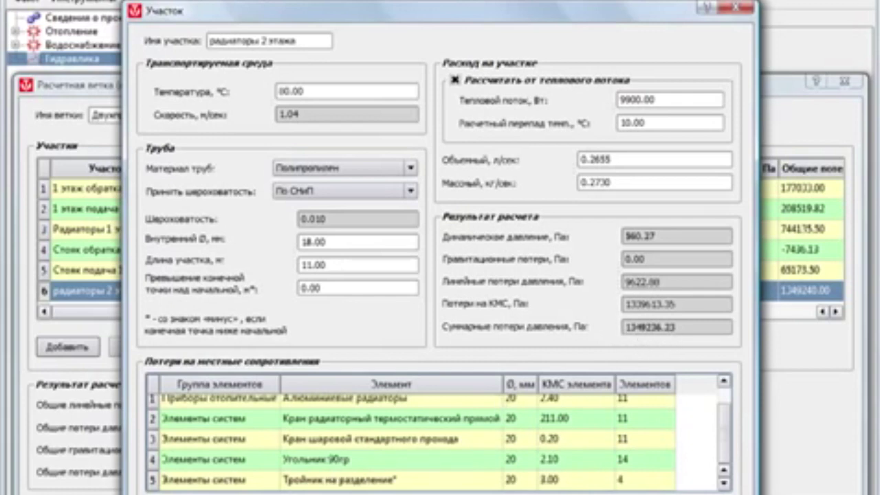
key(Return)
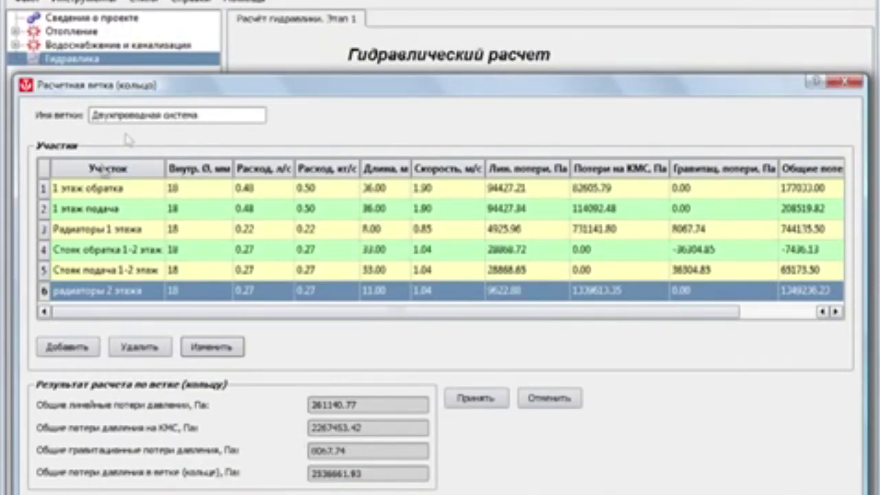
click(477, 399)
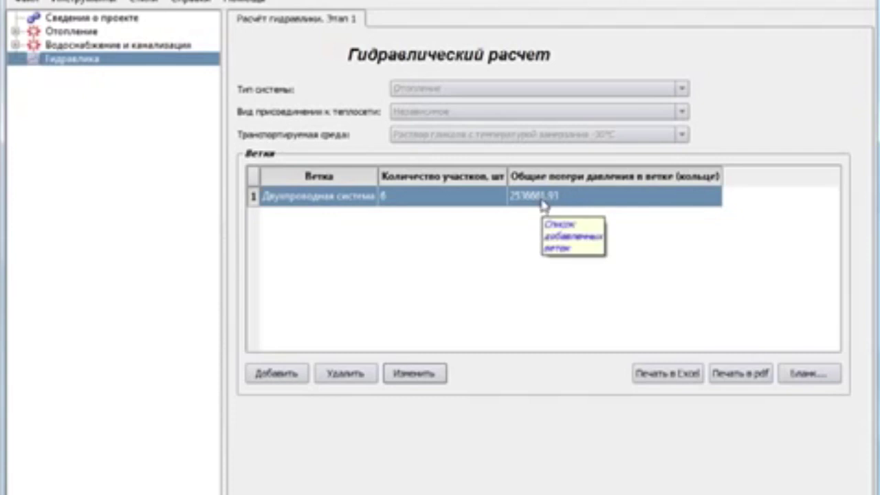
Convert the branch's total pressure loss of 2536661 from Паскаль to бар with the unit converter.
click(98, 6)
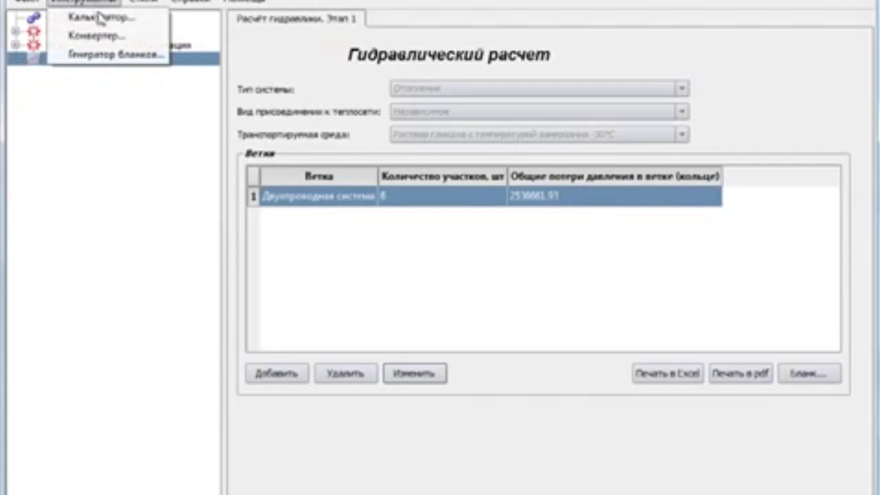
click(96, 35)
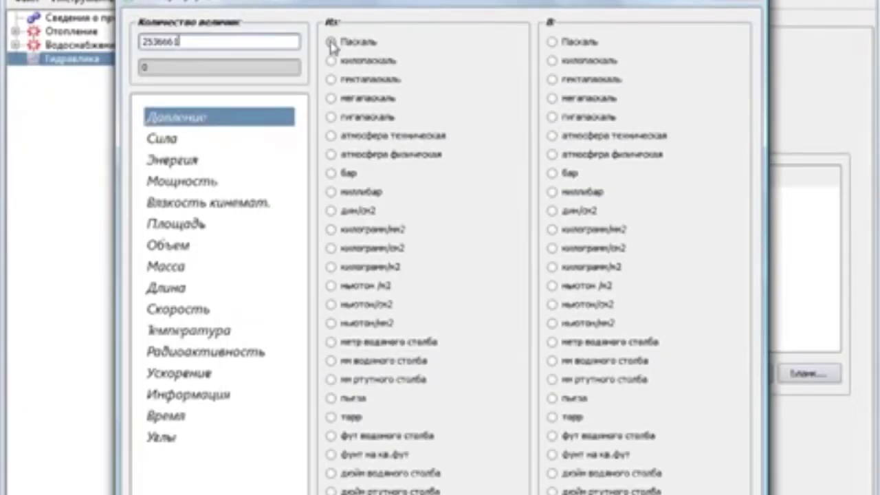
click(332, 43)
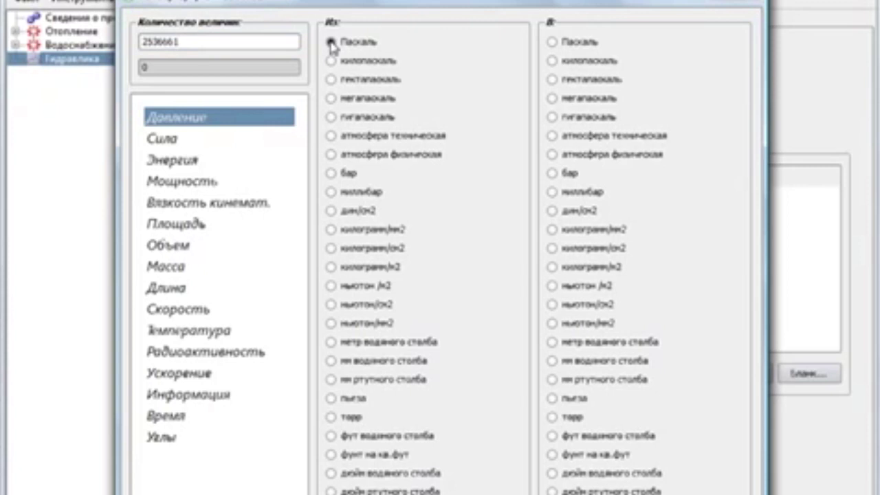
click(552, 174)
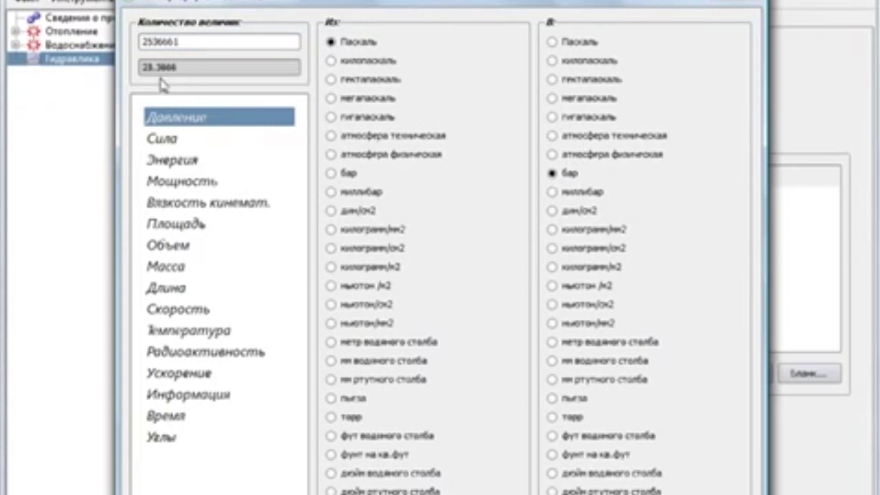